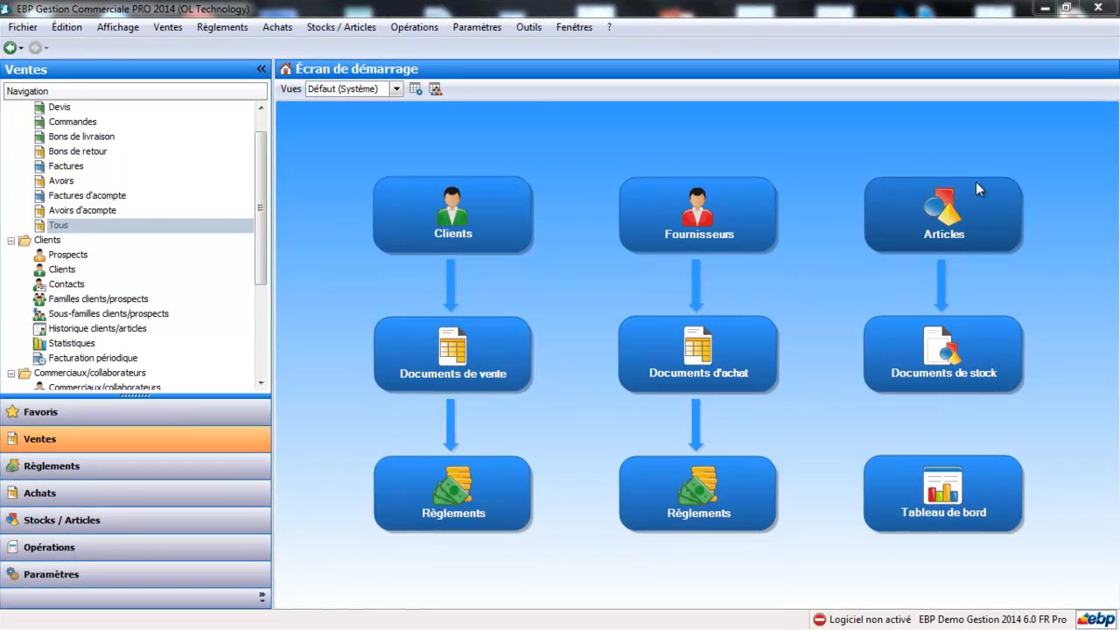
# Review the pricing, supplier and stock details of article ACTI0001 (FIGURINE HYBRIDE) in its record, and close it.
pyautogui.click(943, 214)
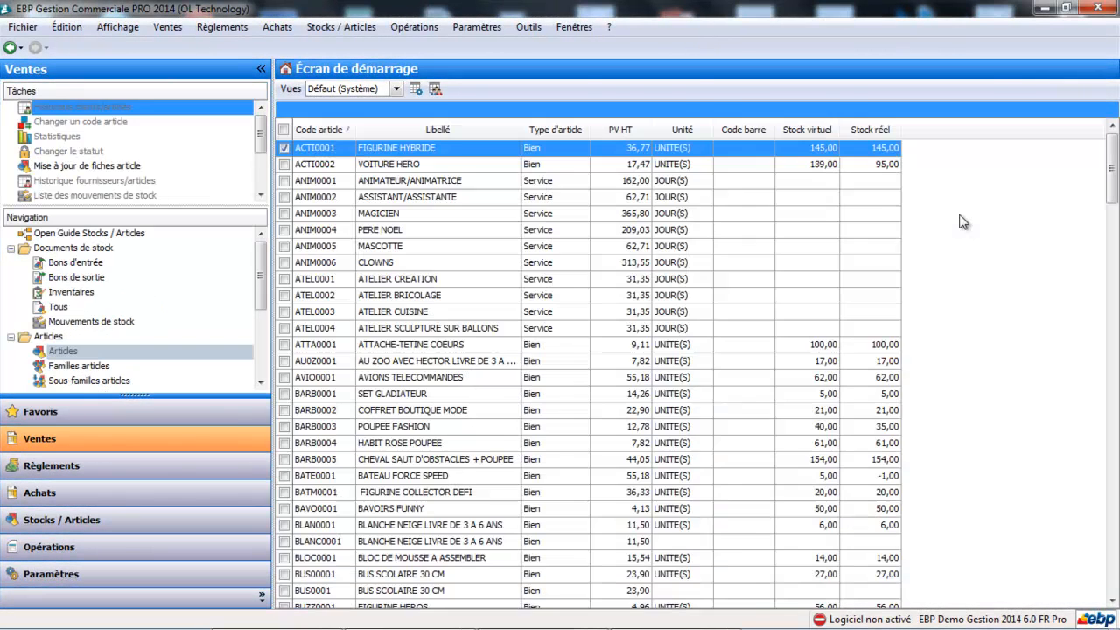
pyautogui.doubleClick(454, 151)
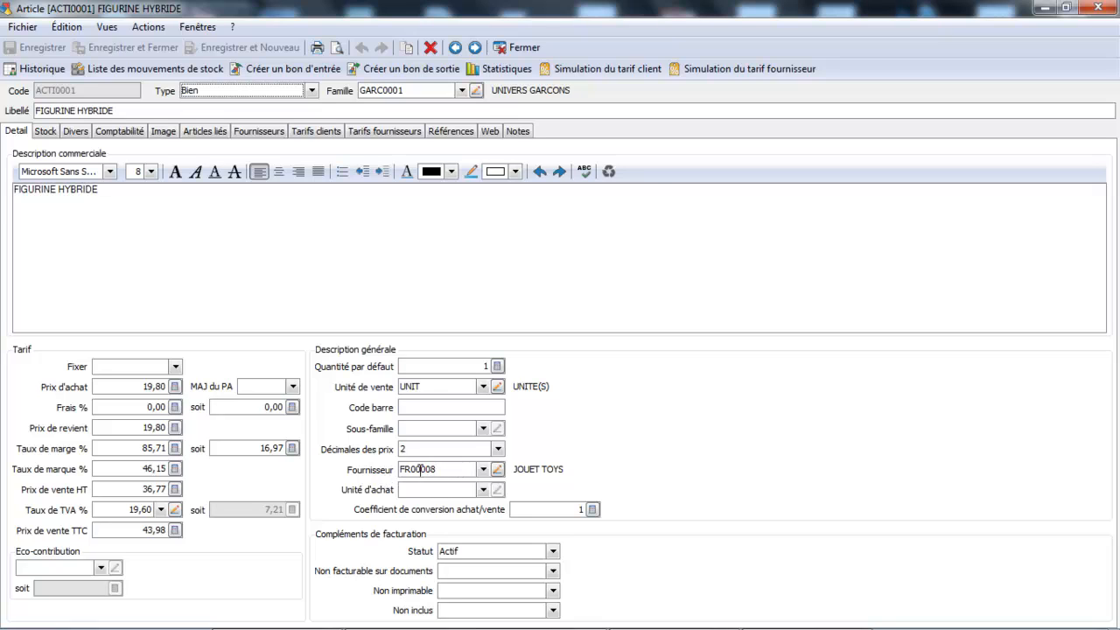
pyautogui.click(274, 139)
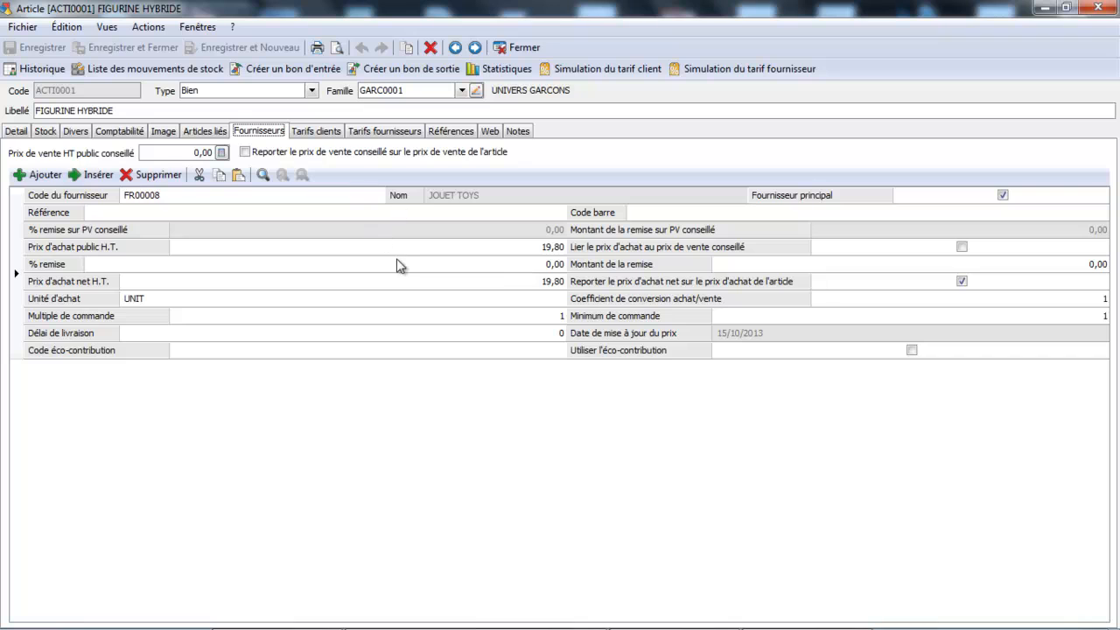
pyautogui.click(17, 132)
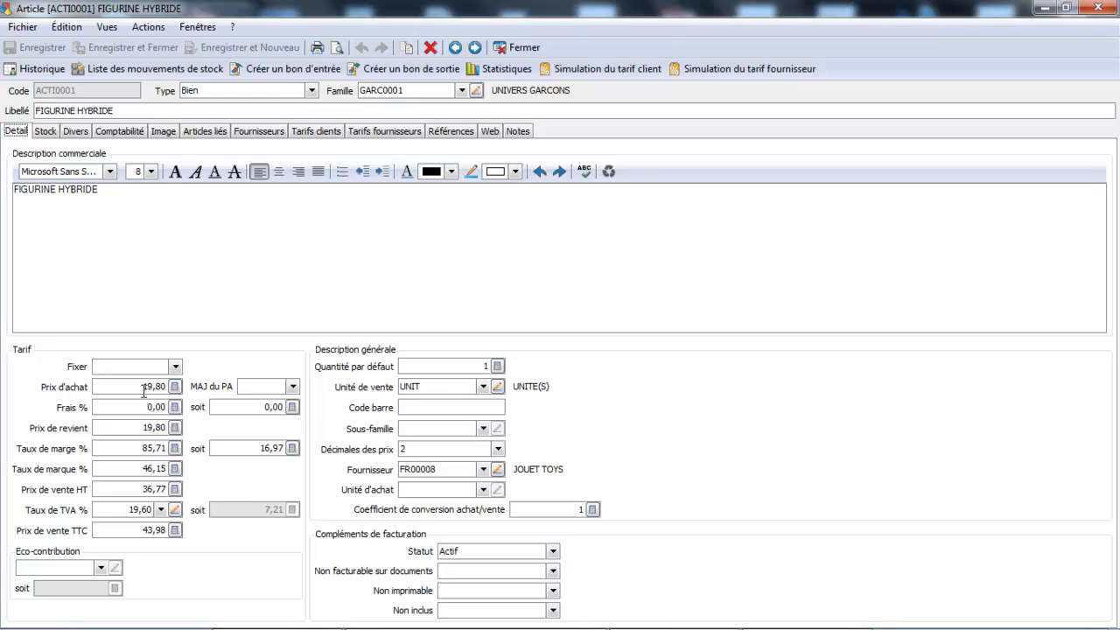
pyautogui.click(45, 131)
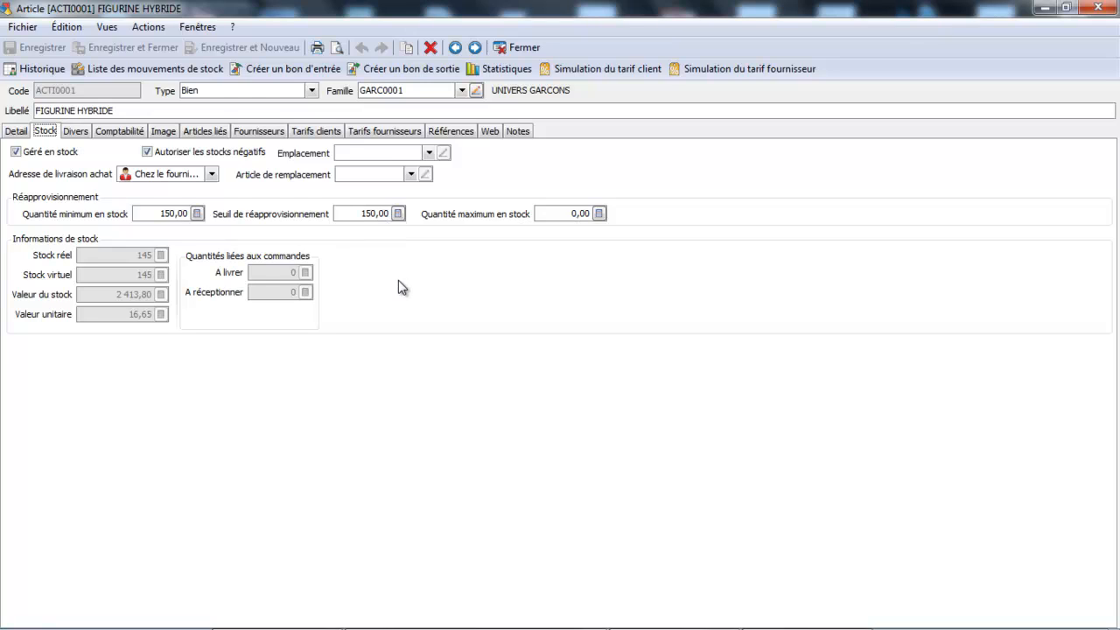
pyautogui.click(540, 51)
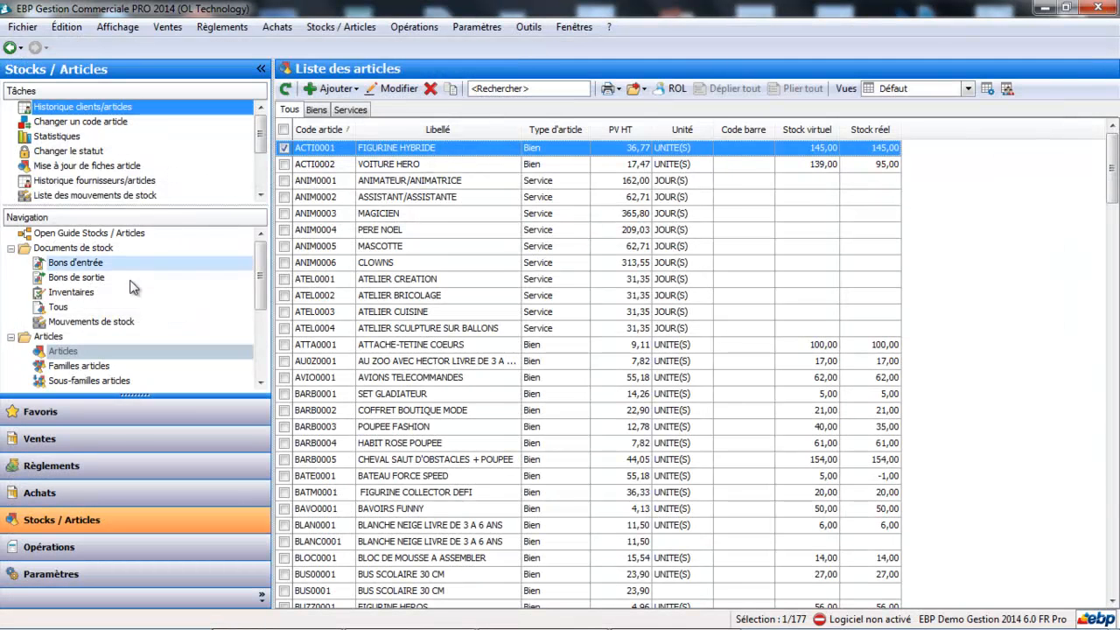
# Create a new customer order in the sales documents for the client ECCA SARL.
pyautogui.click(111, 451)
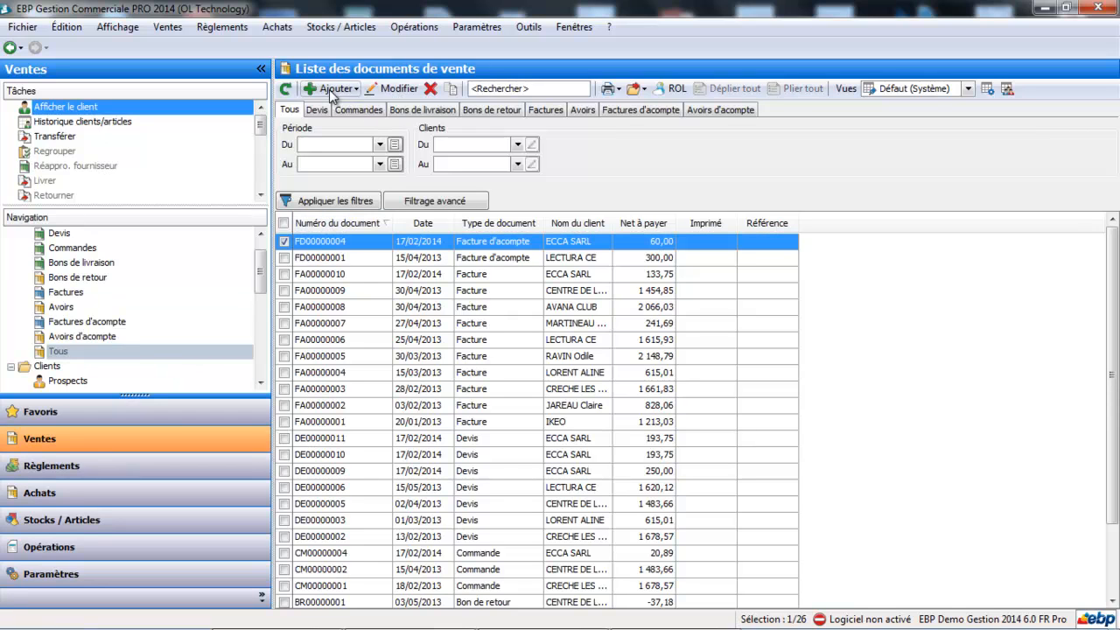
pyautogui.click(355, 114)
pyautogui.click(349, 90)
pyautogui.click(350, 128)
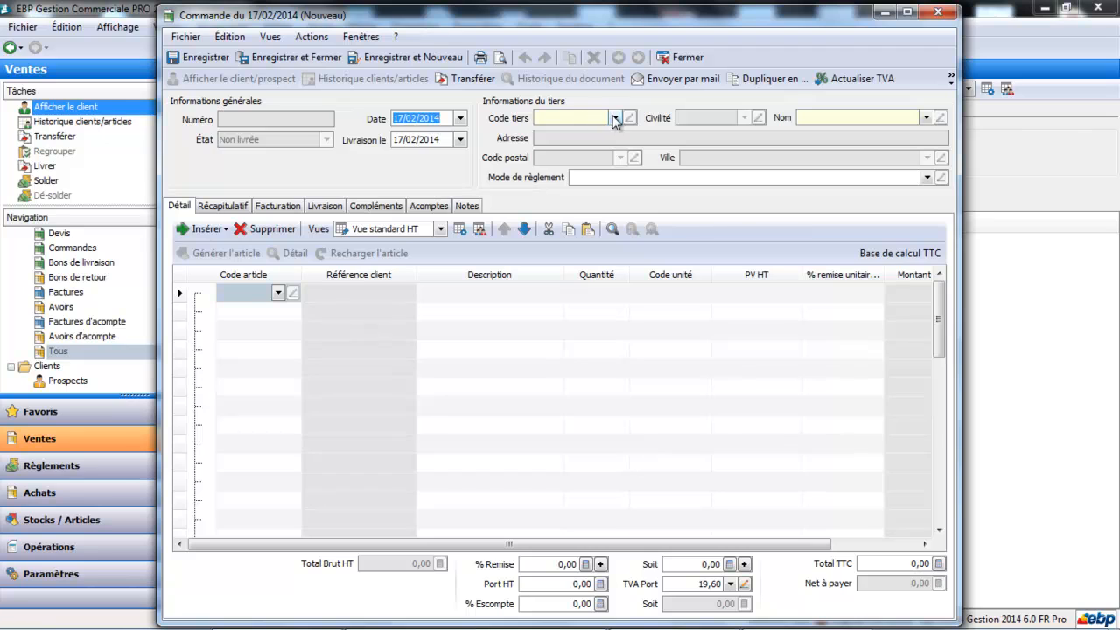
pyautogui.click(615, 118)
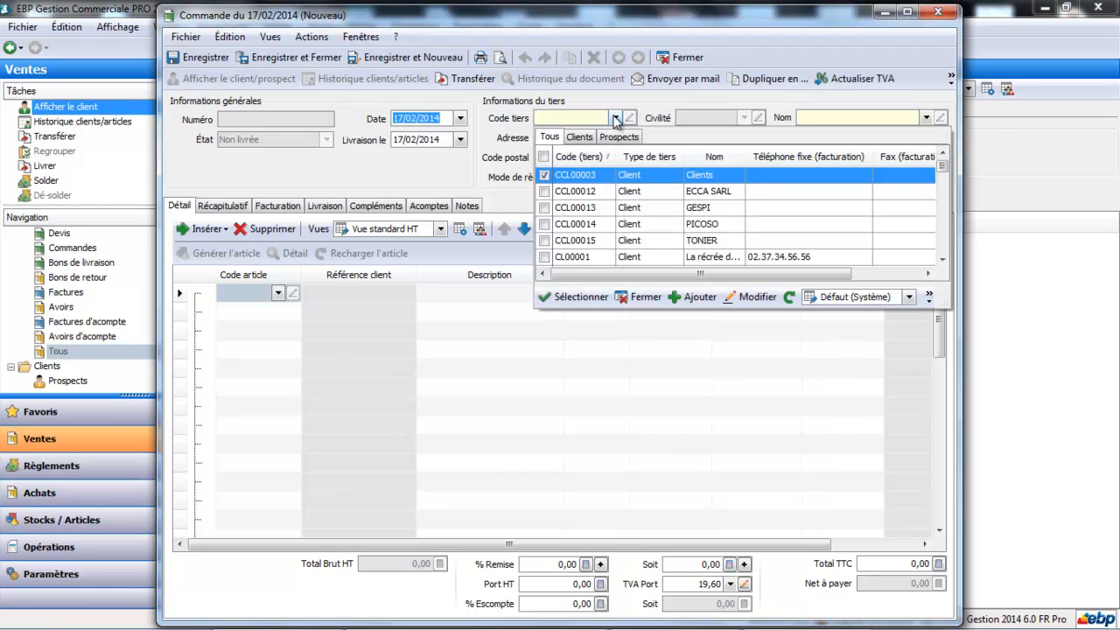
pyautogui.click(598, 191)
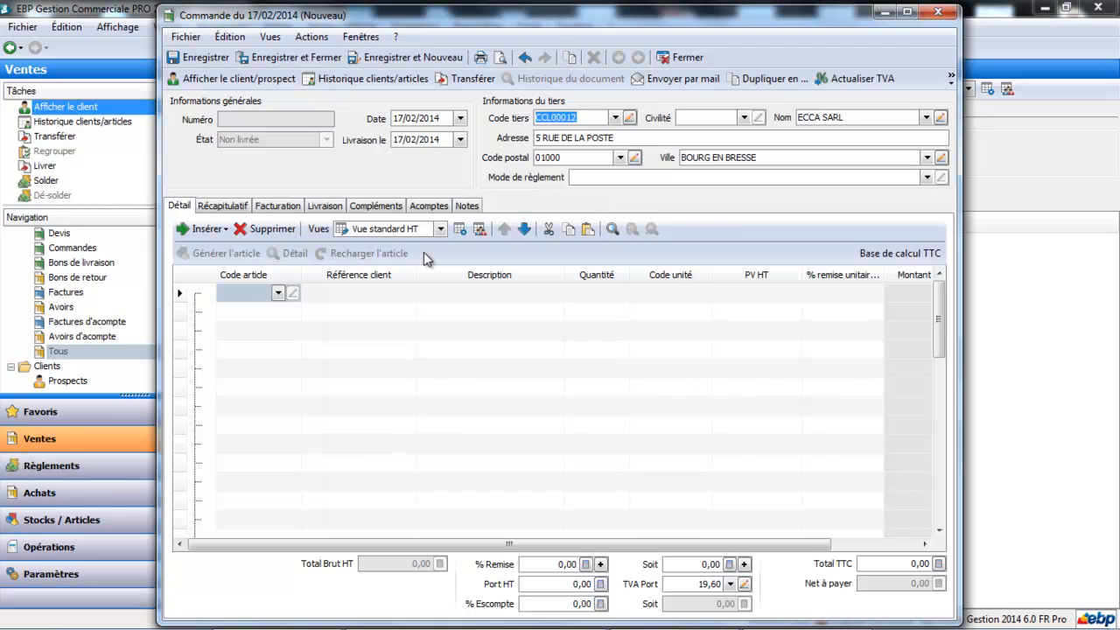
# Add article ACTI0001 (FIGURINE HYBRIDE) to the order with a quantity of 150, and save and close the order.
pyautogui.click(276, 295)
pyautogui.click(276, 295)
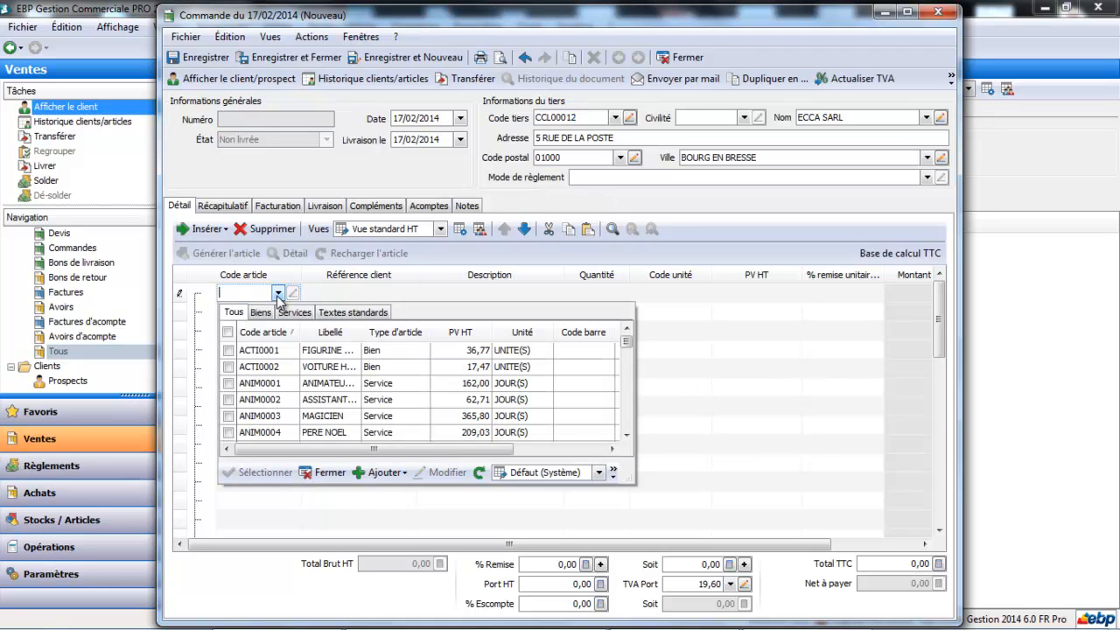
pyautogui.click(275, 359)
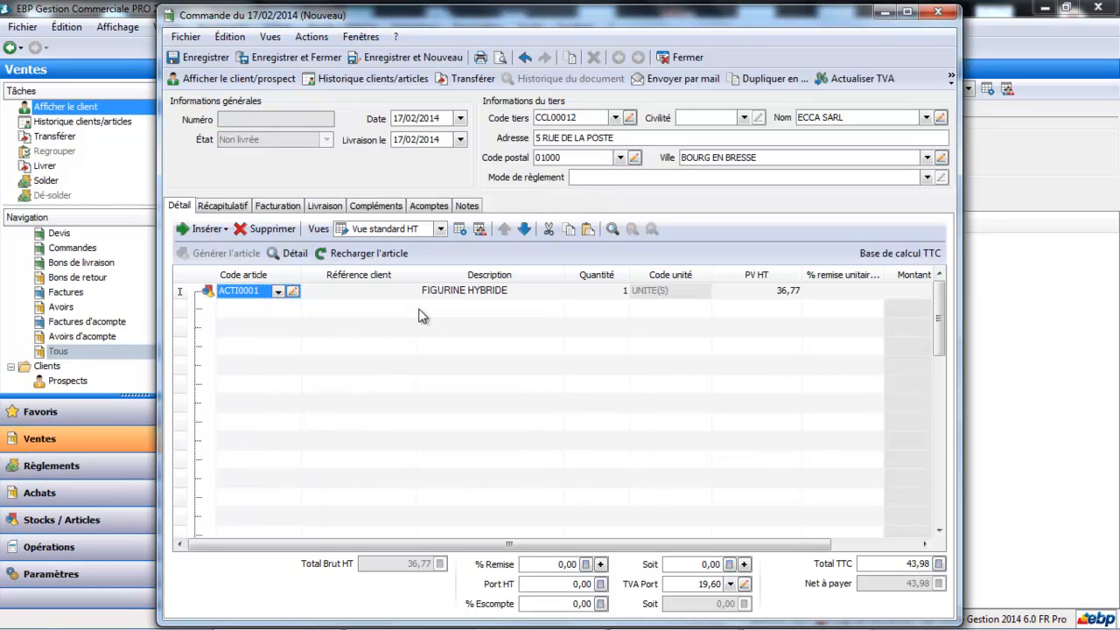
pyautogui.click(595, 294)
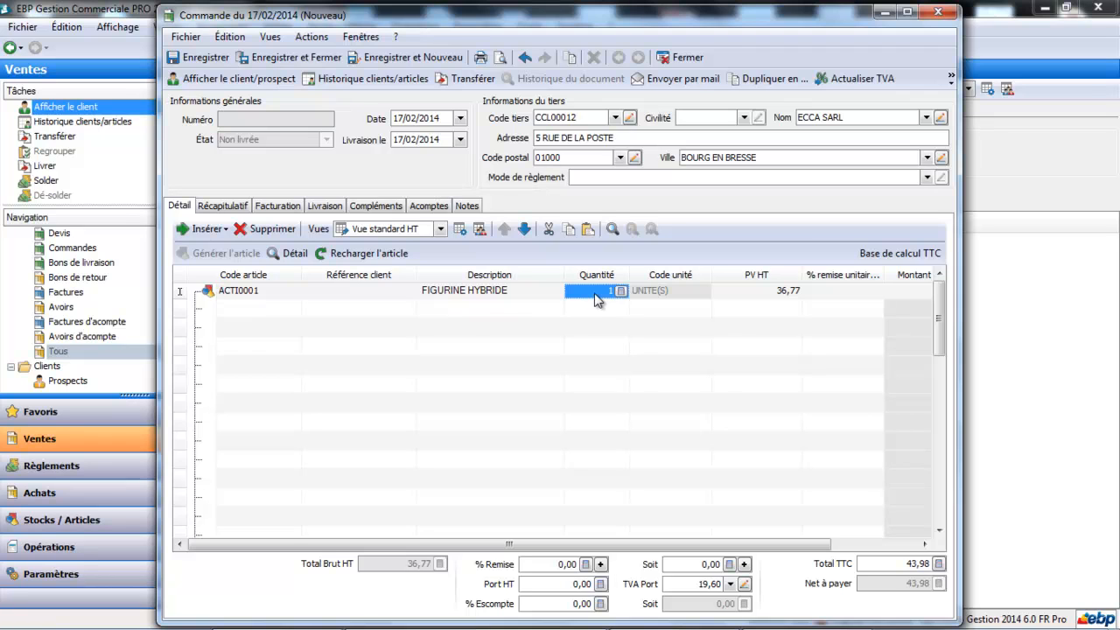
pyautogui.write('150')
pyautogui.press('Return')
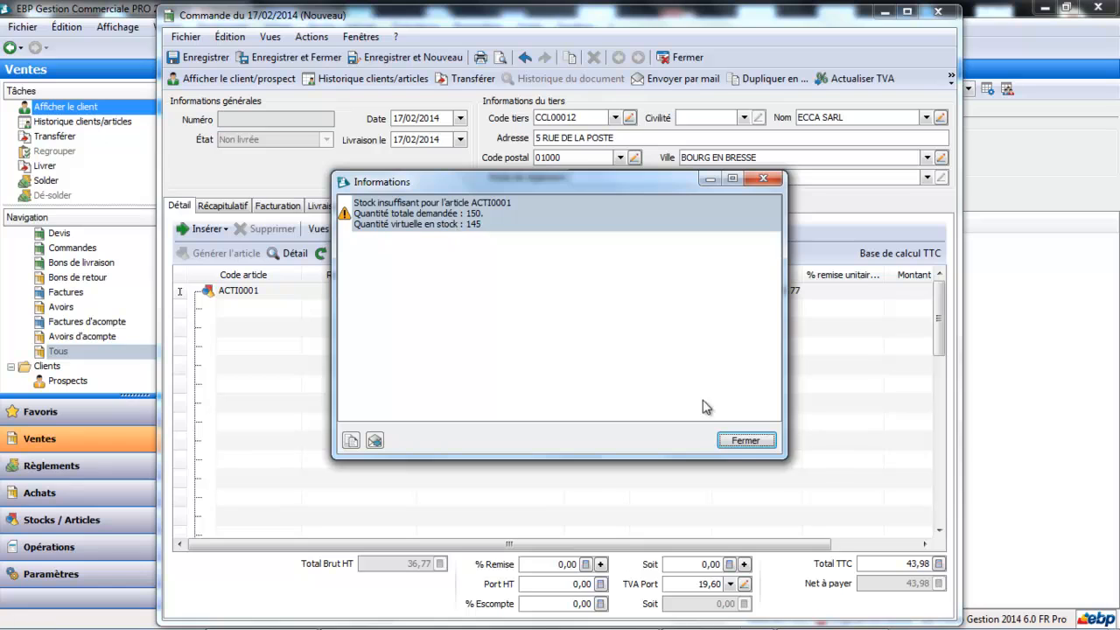
pyautogui.click(742, 442)
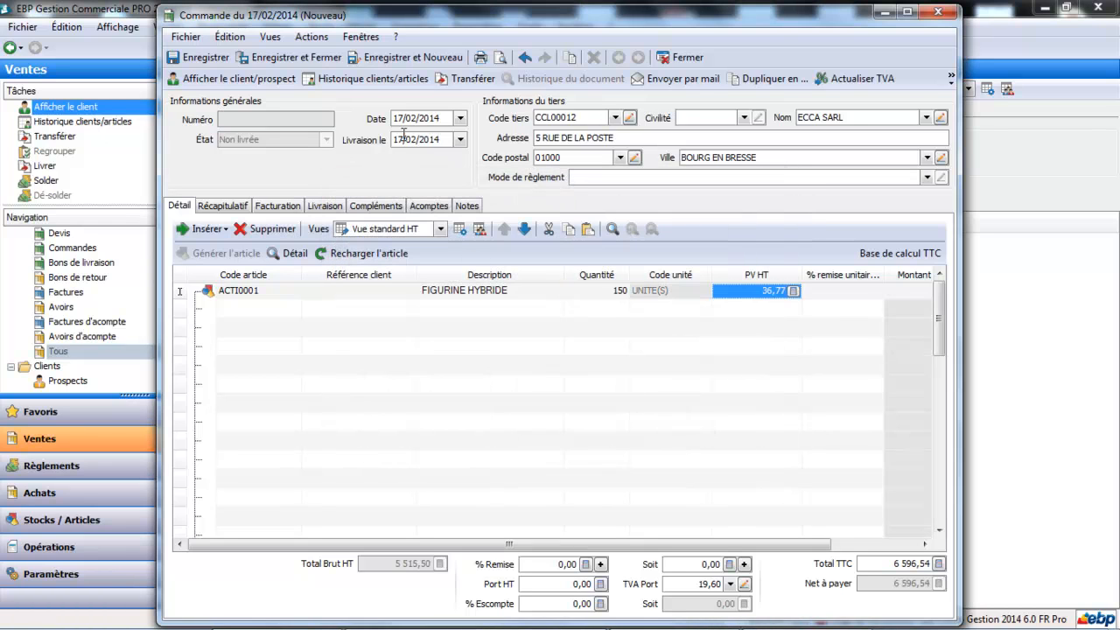
pyautogui.click(289, 63)
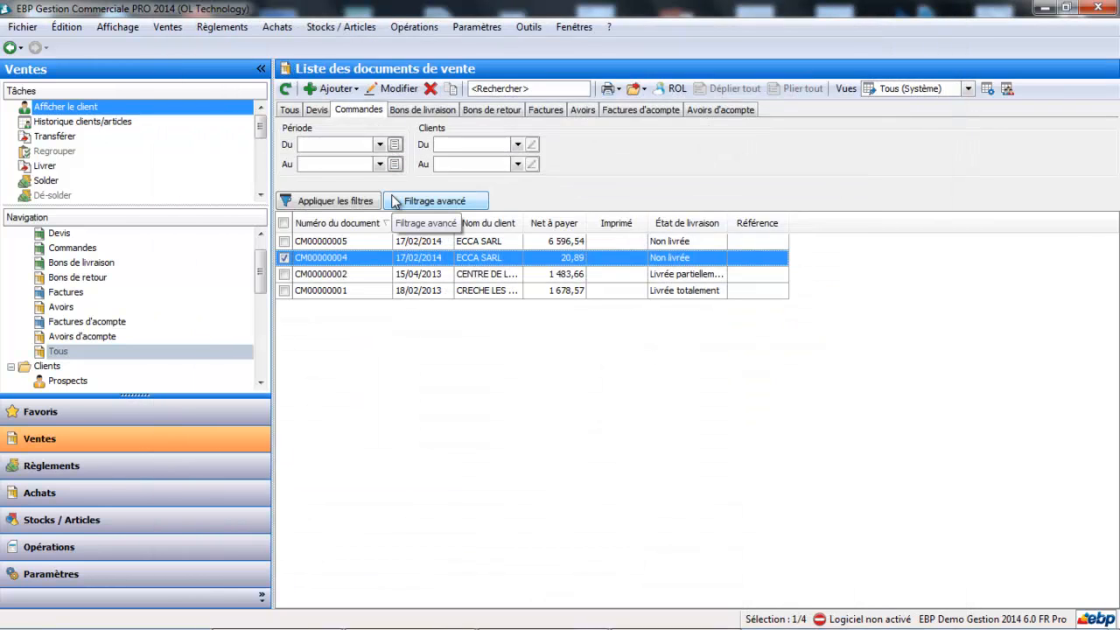
# Start the supplier replenishment assistant (Réappro. fournisseur) for purchase documents and proceed to its article selection criteria.
pyautogui.click(527, 28)
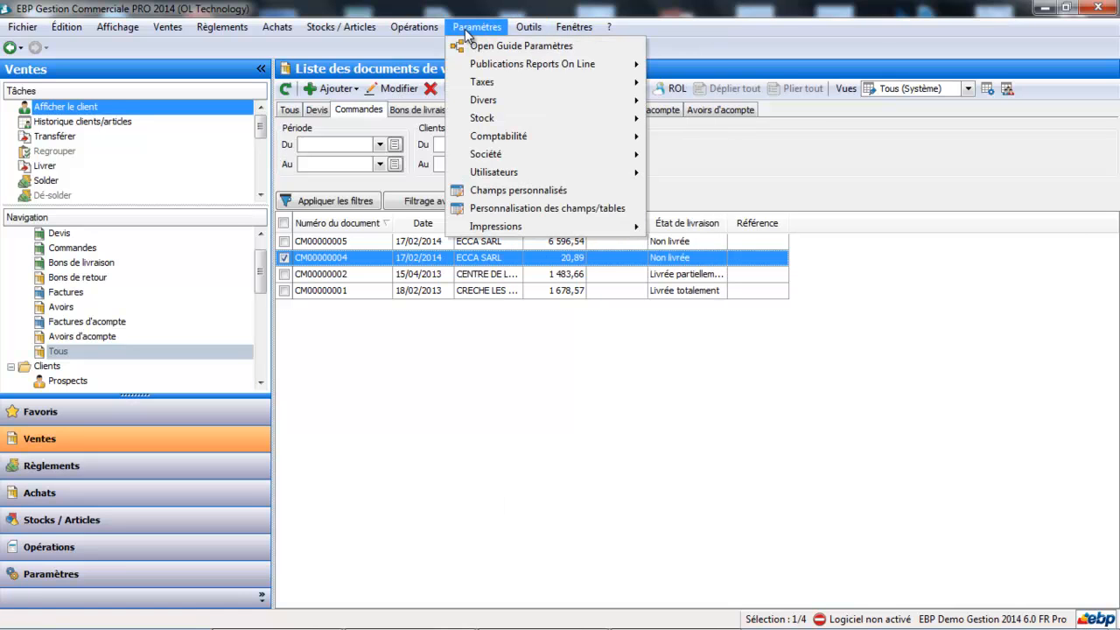
pyautogui.moveTo(433, 30)
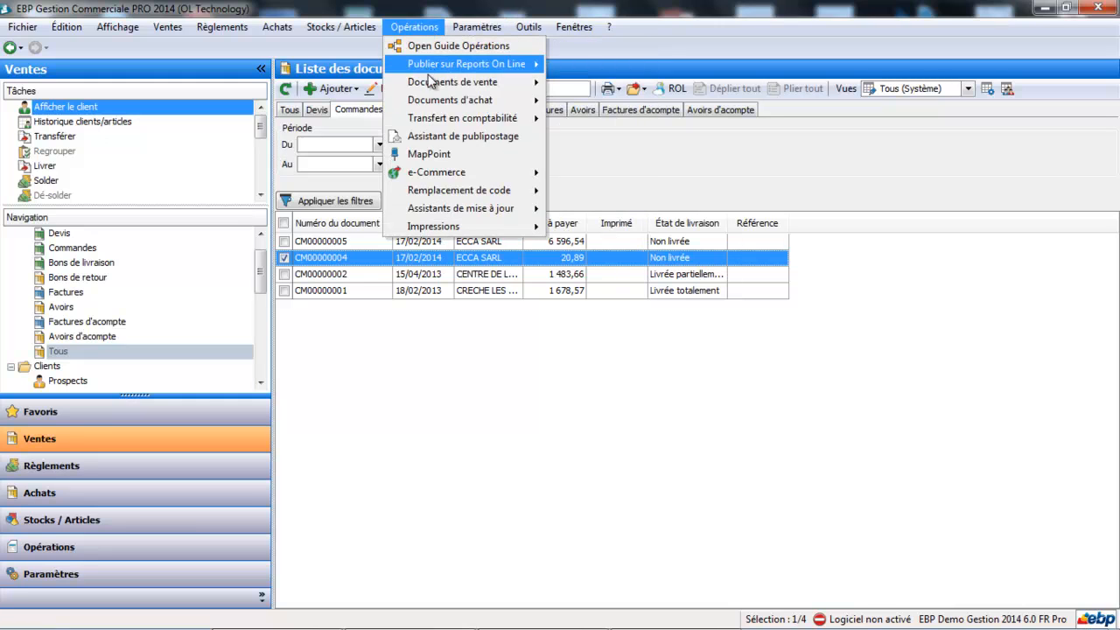
pyautogui.moveTo(434, 103)
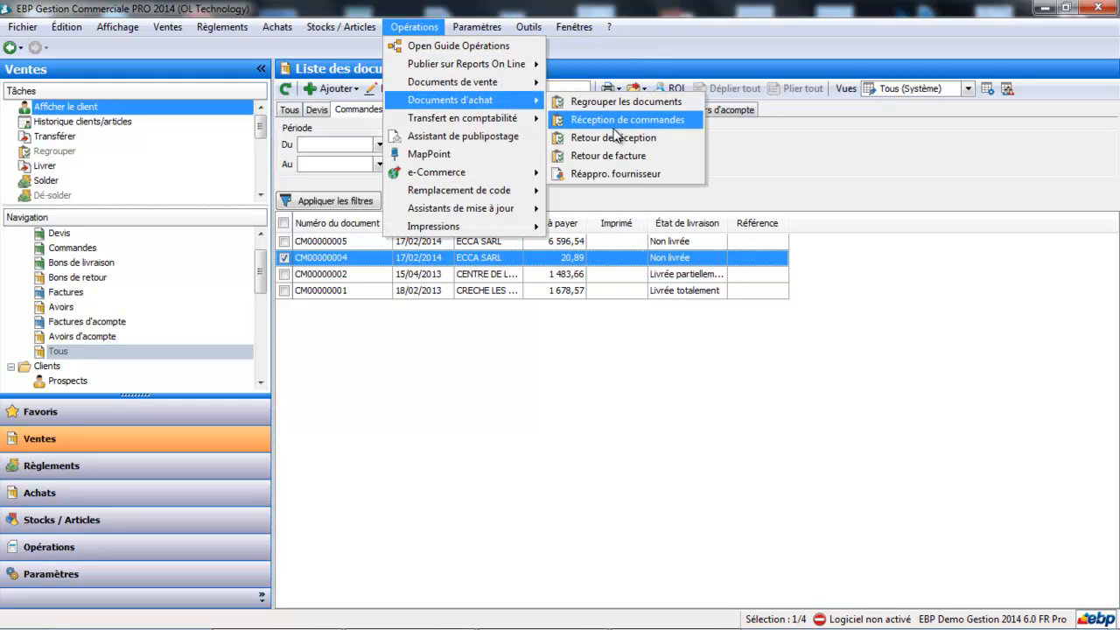
pyautogui.click(622, 179)
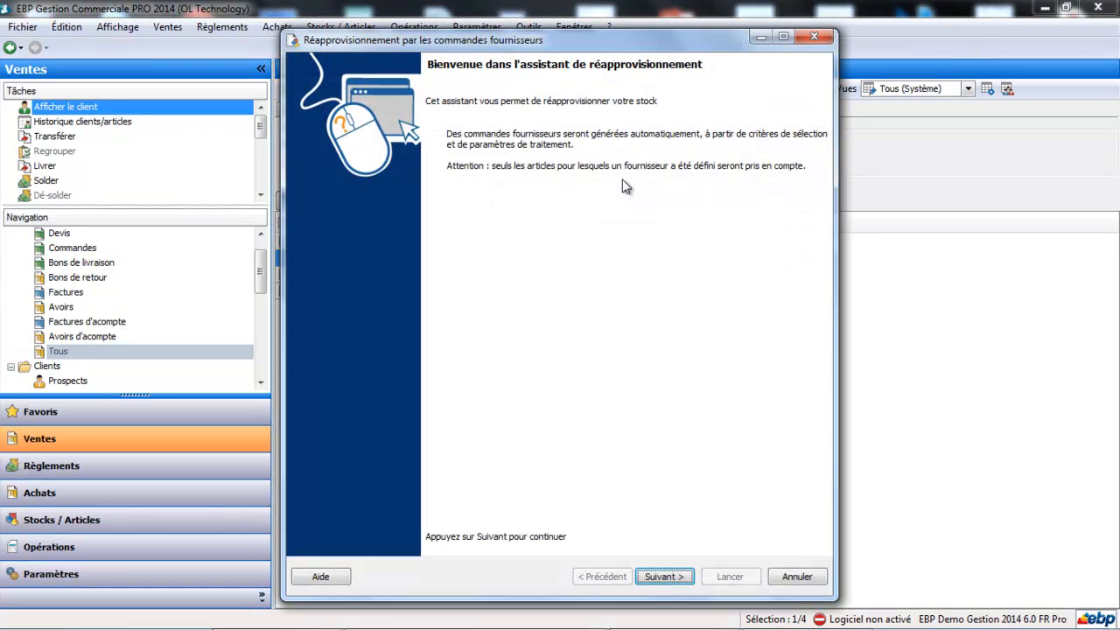
pyautogui.click(663, 577)
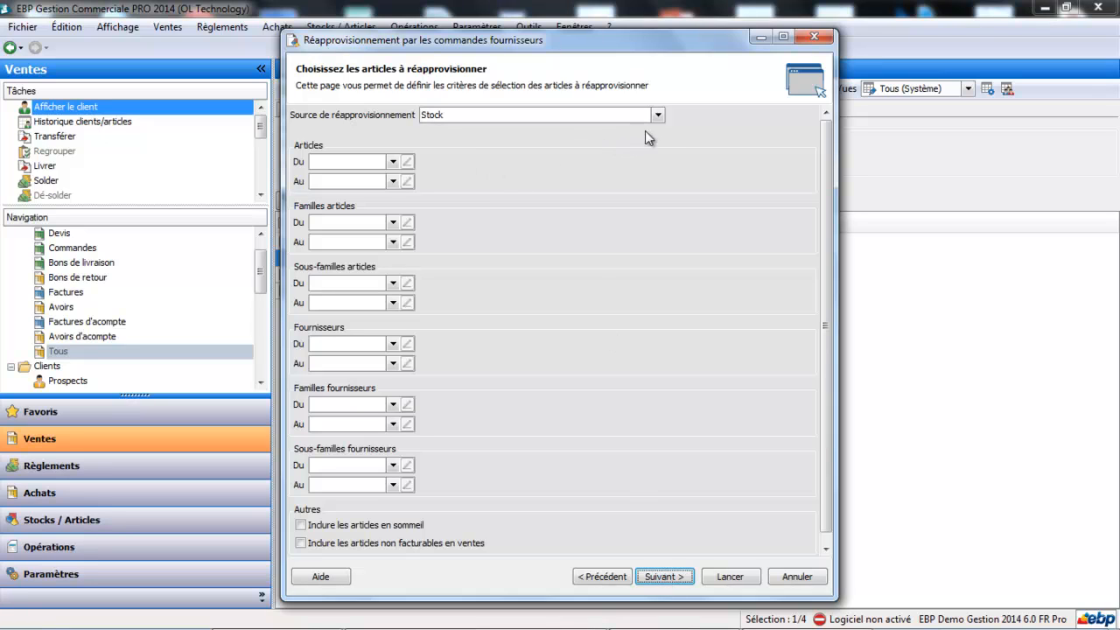
# Set the replenishment source to Commandes clients, leave the filters empty and proceed to the processing options.
pyautogui.click(658, 115)
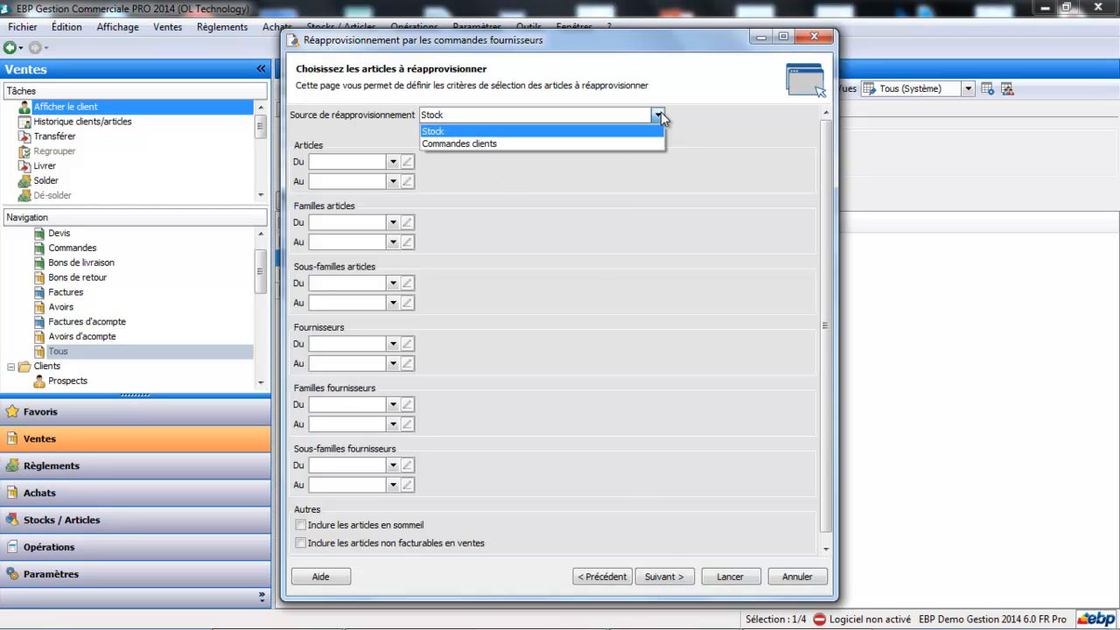
pyautogui.click(590, 143)
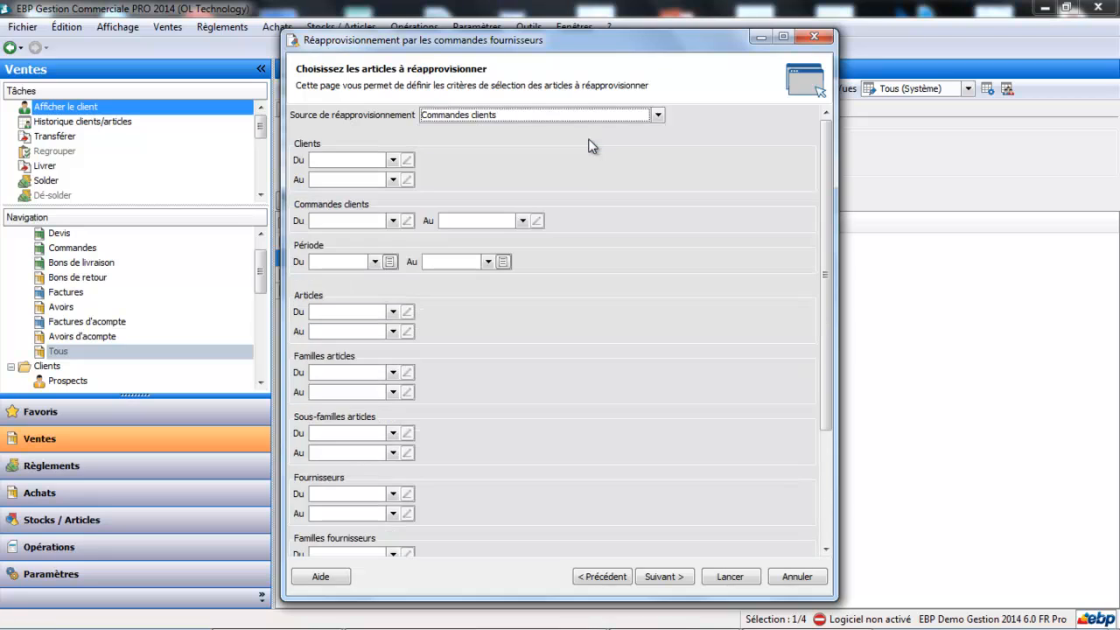
pyautogui.click(658, 115)
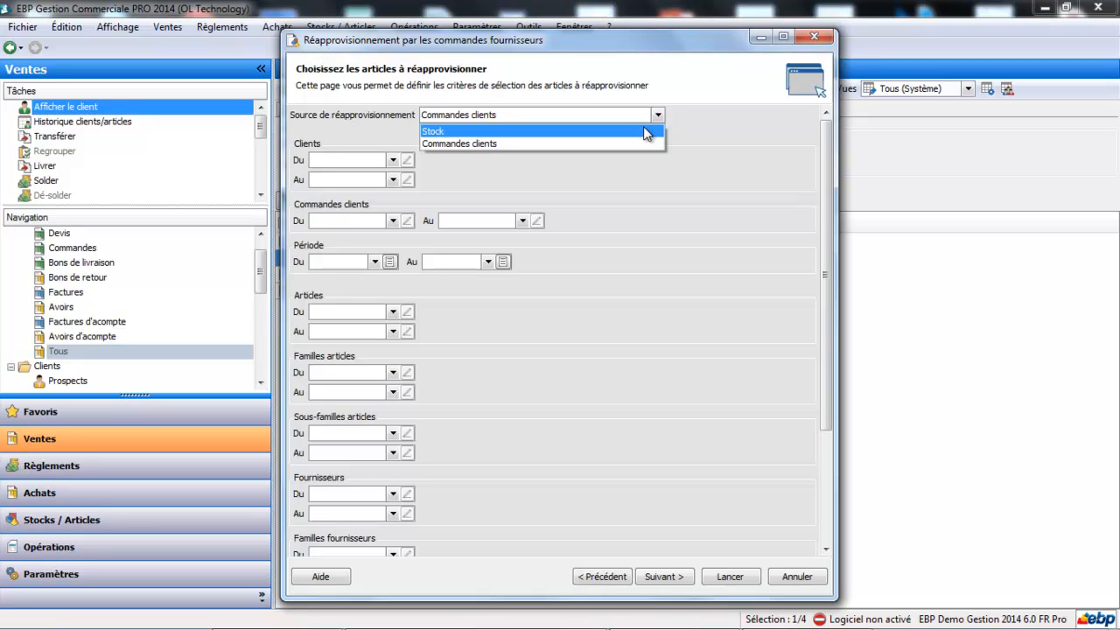
pyautogui.click(621, 143)
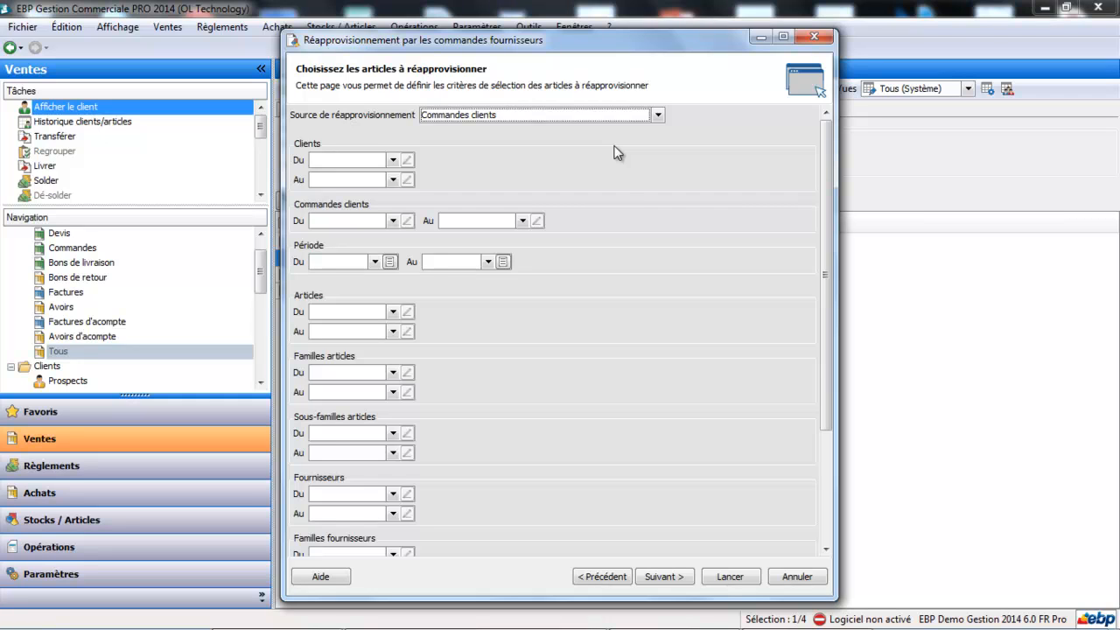
pyautogui.click(664, 577)
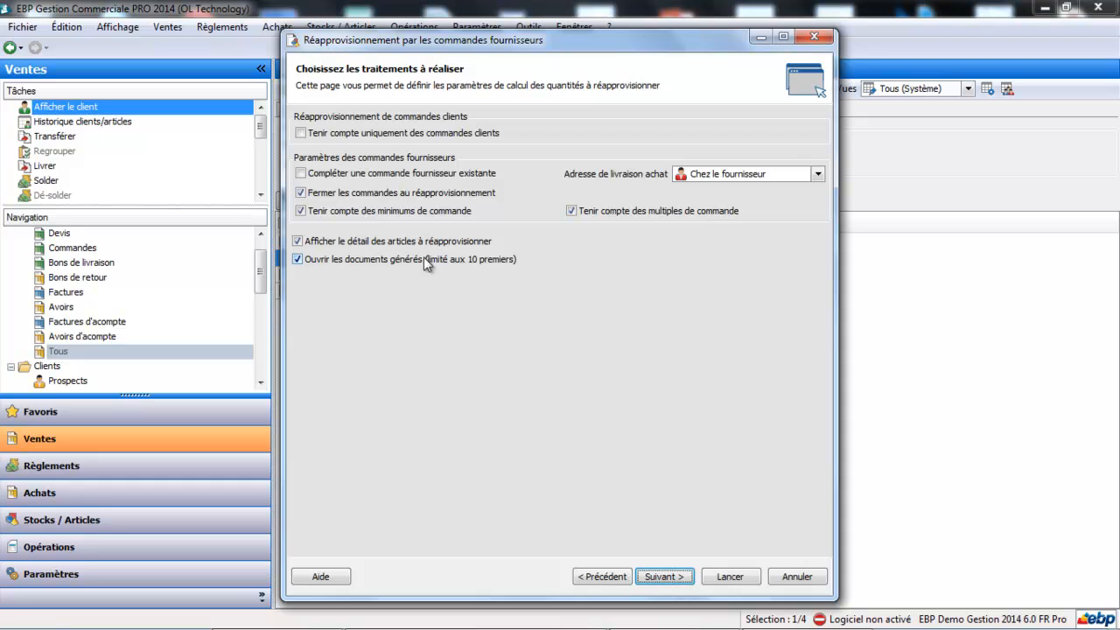
# Enable "Tenir compte uniquement des commandes clients", keep all proposed articles selected and generate the supplier orders.
pyautogui.click(301, 134)
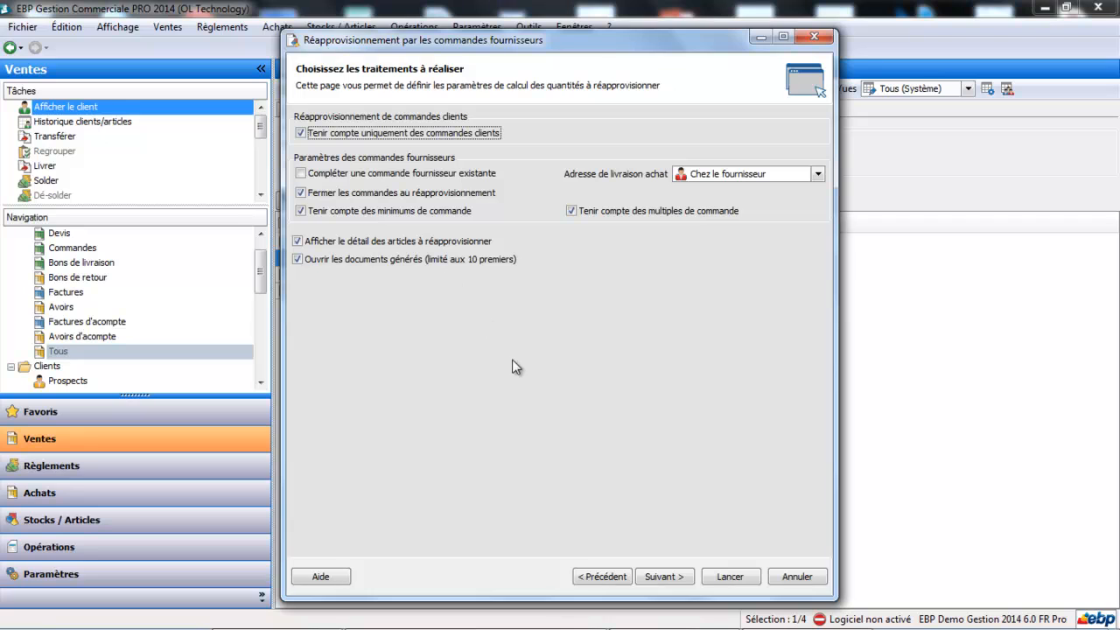
pyautogui.click(663, 579)
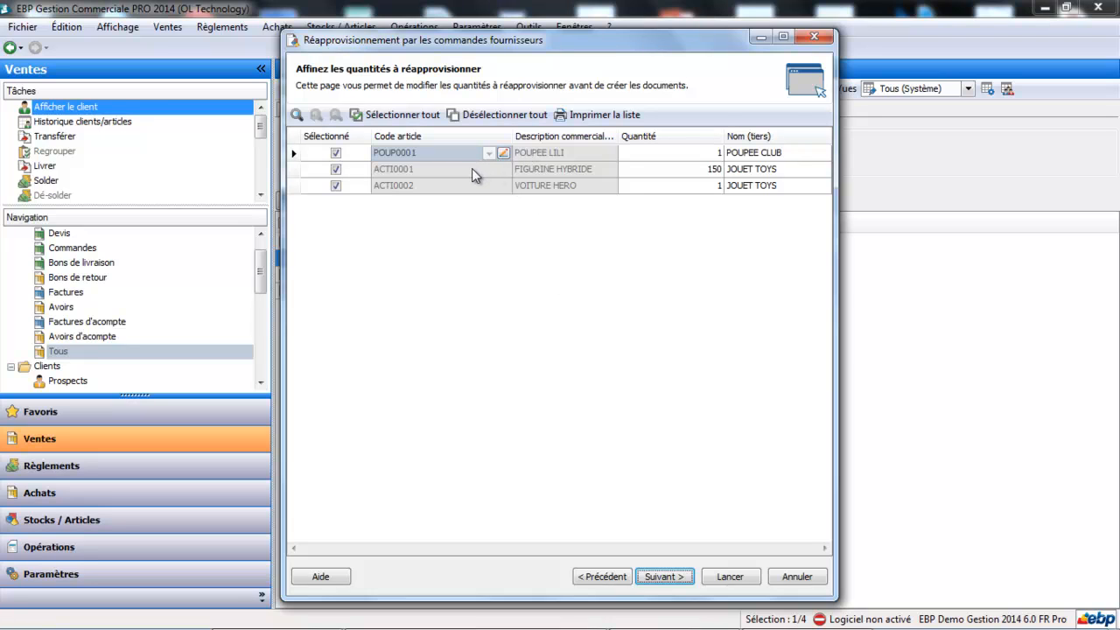
pyautogui.click(415, 170)
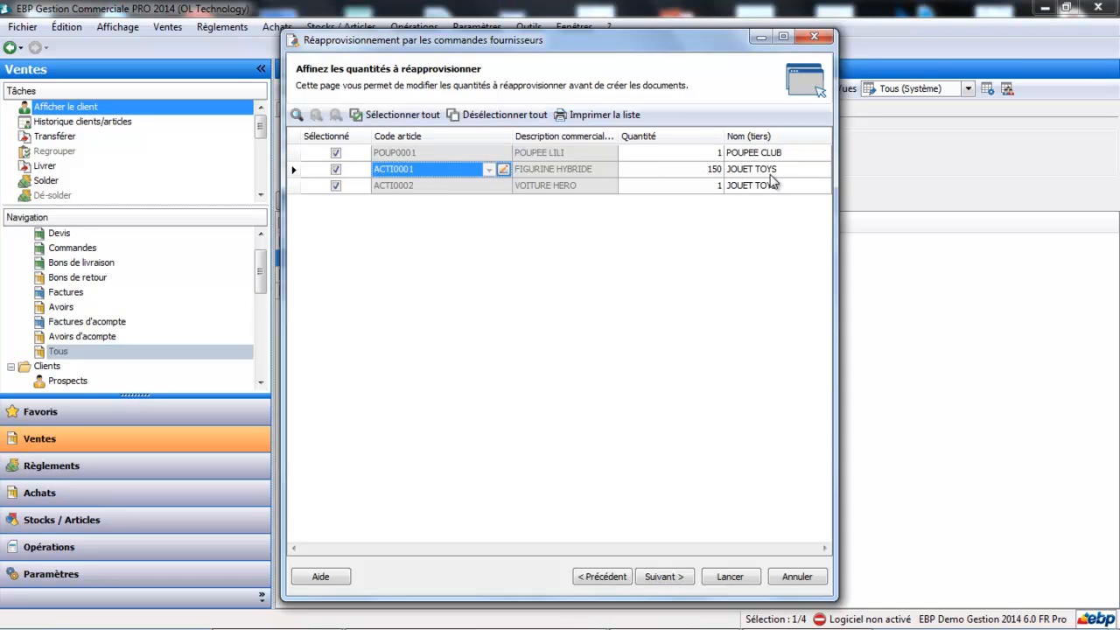
pyautogui.click(669, 573)
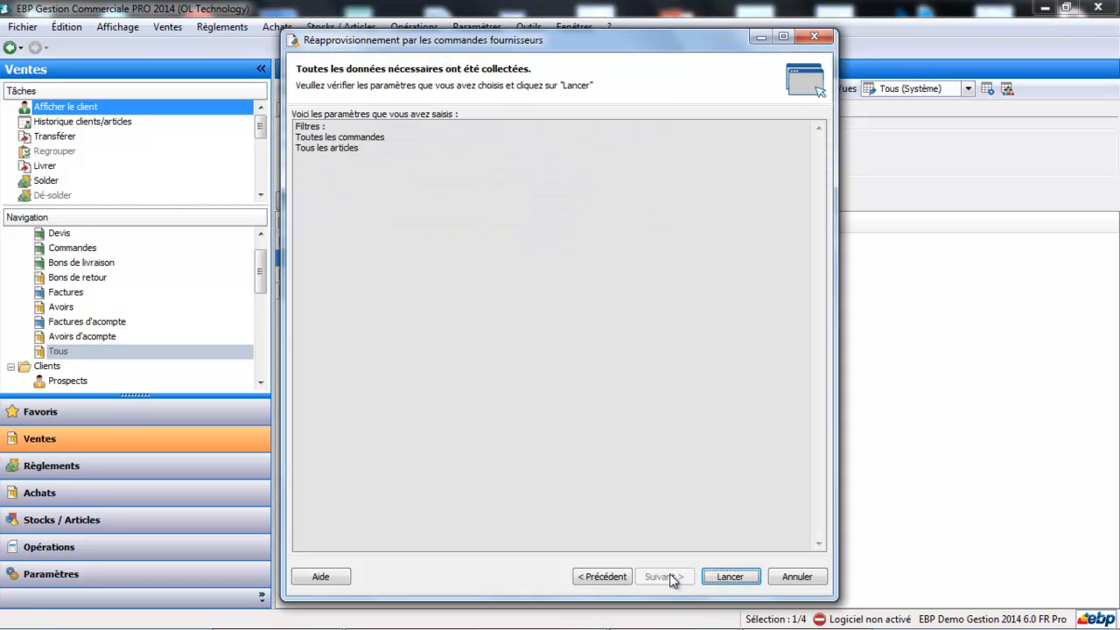
pyautogui.click(733, 578)
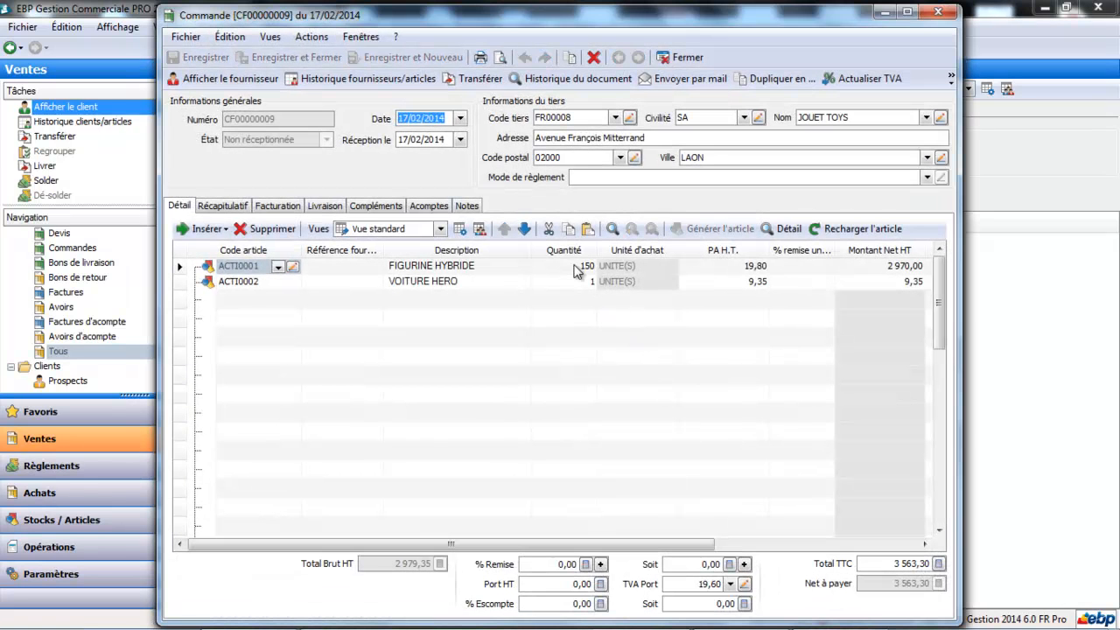
# Set the PA H.T. of FIGURINE HYBRIDE to 21 in the JOUET TOYS supplier order, and save and close the order.
pyautogui.click(743, 270)
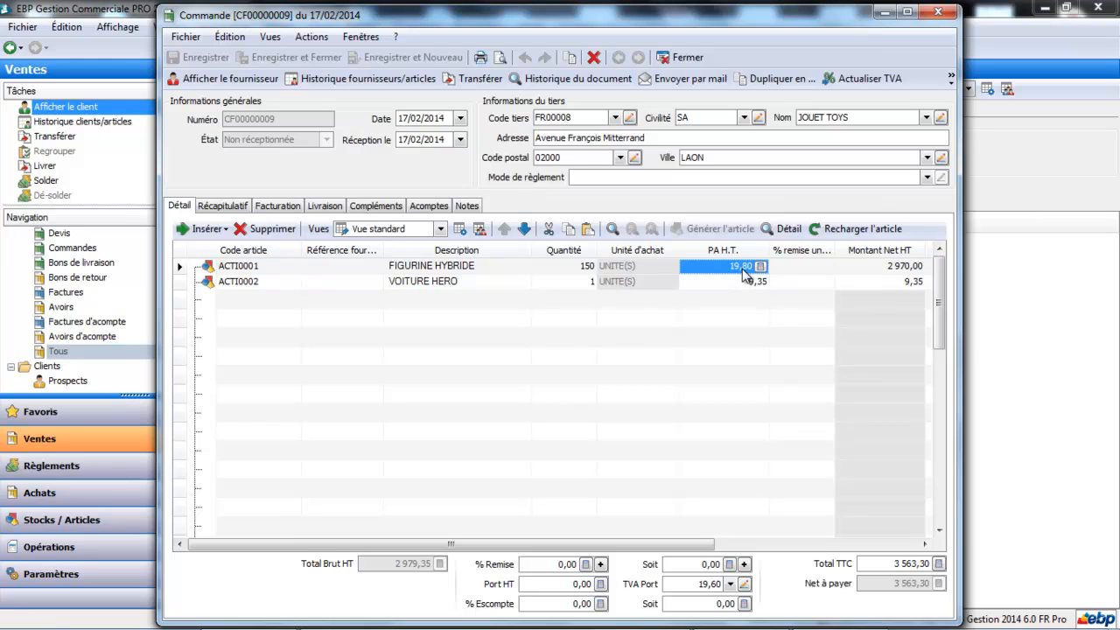
pyautogui.write('11')
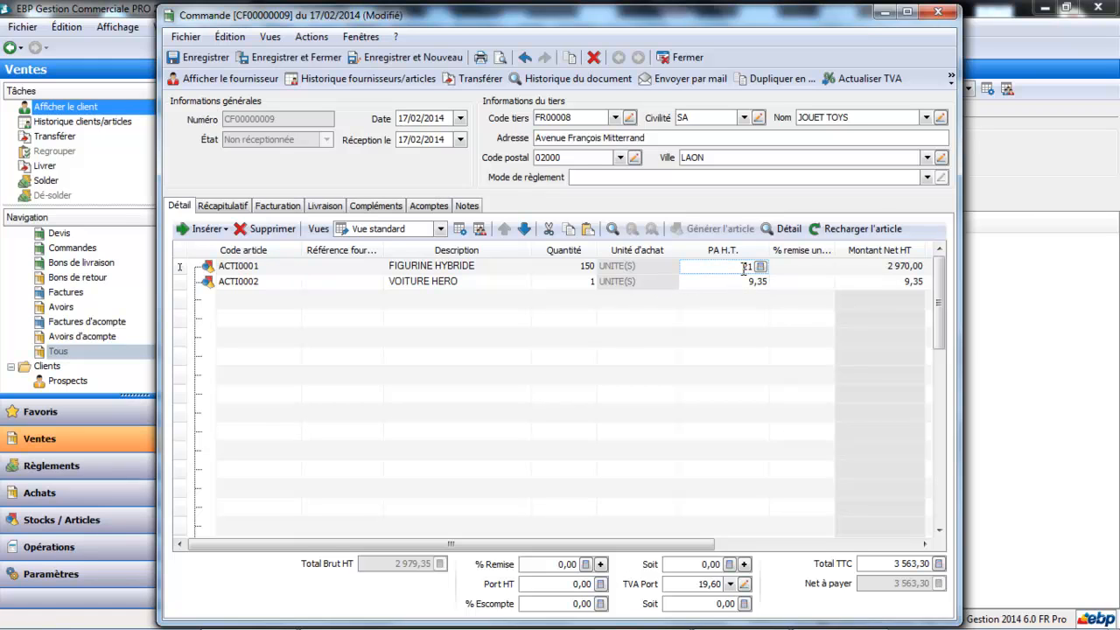
pyautogui.press('Tab')
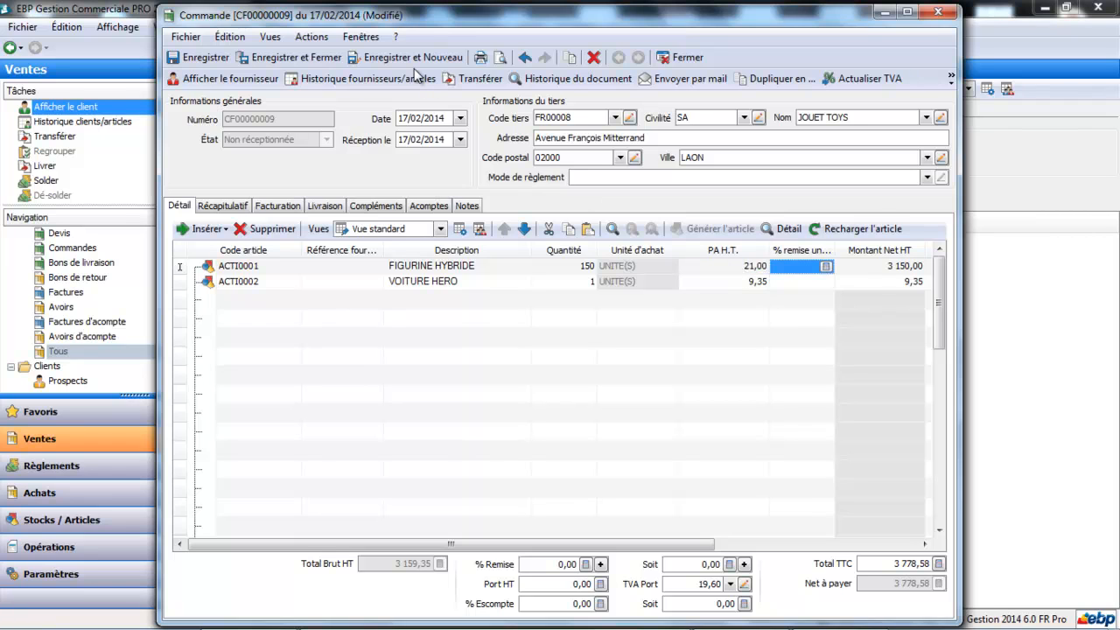
pyautogui.click(313, 60)
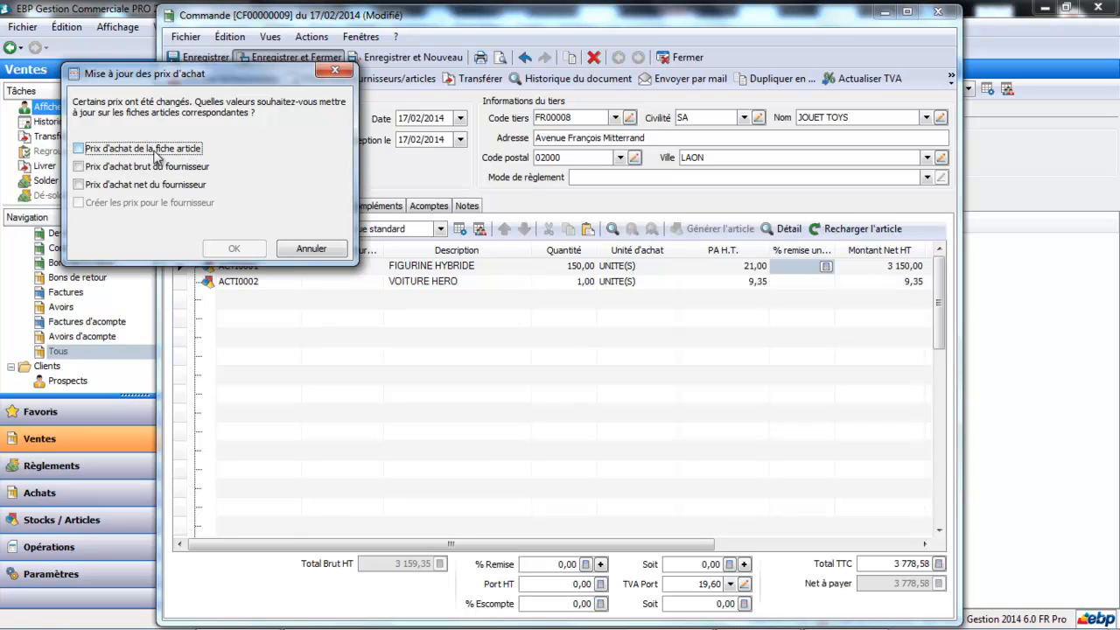
# Apply the changed price to both "Prix d'achat de la fiche article" and "Prix d'achat brut du fournisseur".
pyautogui.click(79, 149)
pyautogui.click(79, 166)
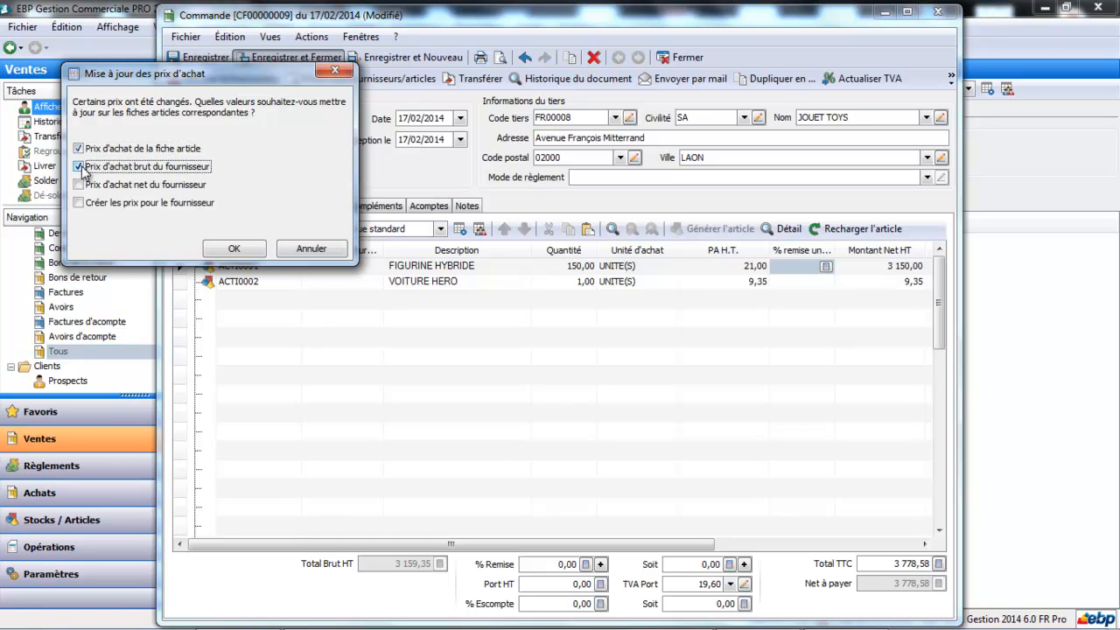
pyautogui.click(238, 249)
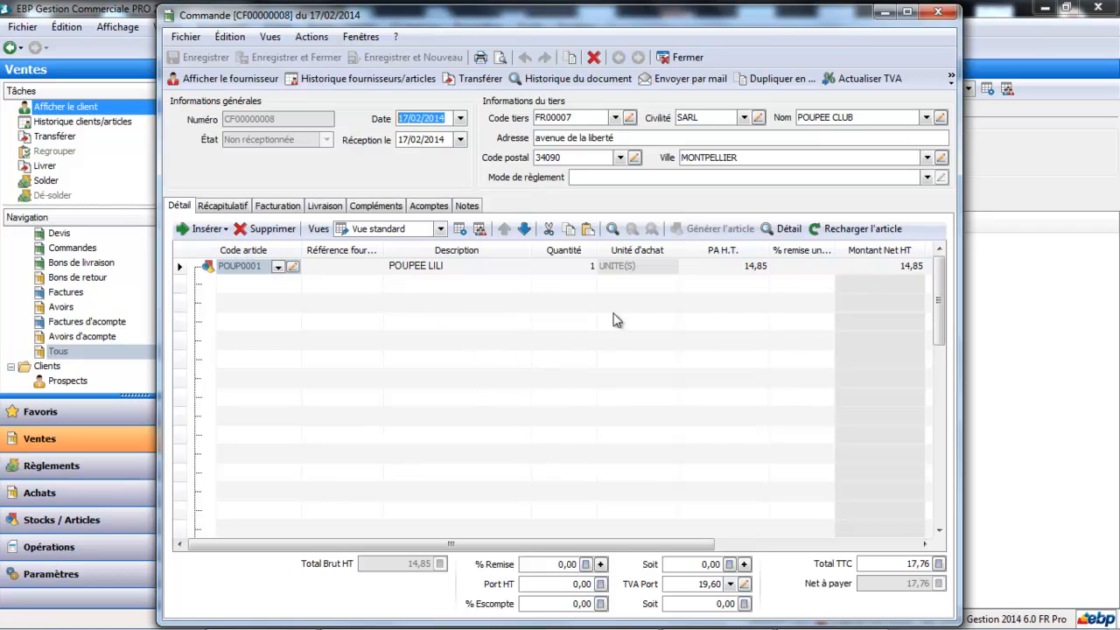
# Close the POUPEE CLUB order and the completed replenishment assistant, and show the list of supplier orders under Achats.
pyautogui.click(684, 58)
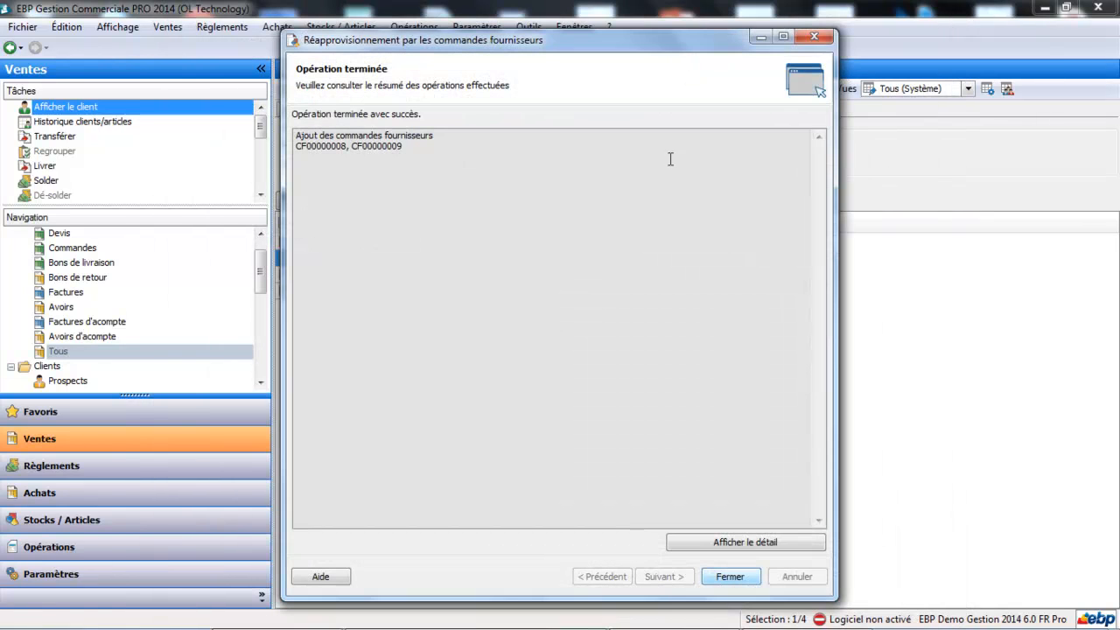
pyautogui.click(729, 576)
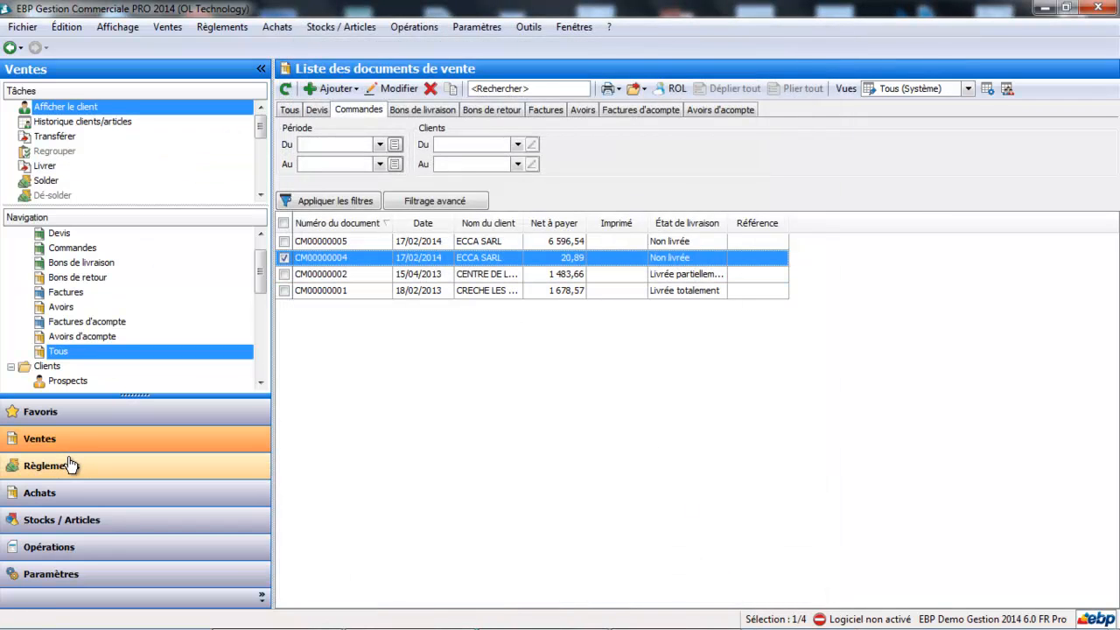
pyautogui.click(73, 499)
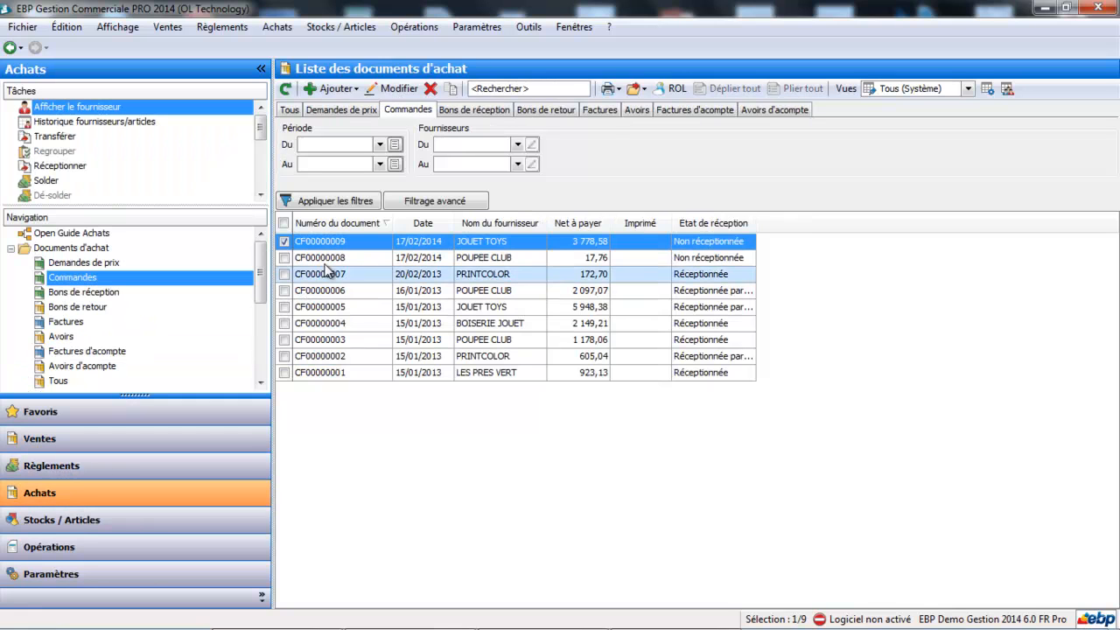
# Open the JOUET TOYS order of 17/02/2014, check the general and supplier purchase prices on FIGURINE HYBRIDE's article record, and close both.
pyautogui.click(353, 246)
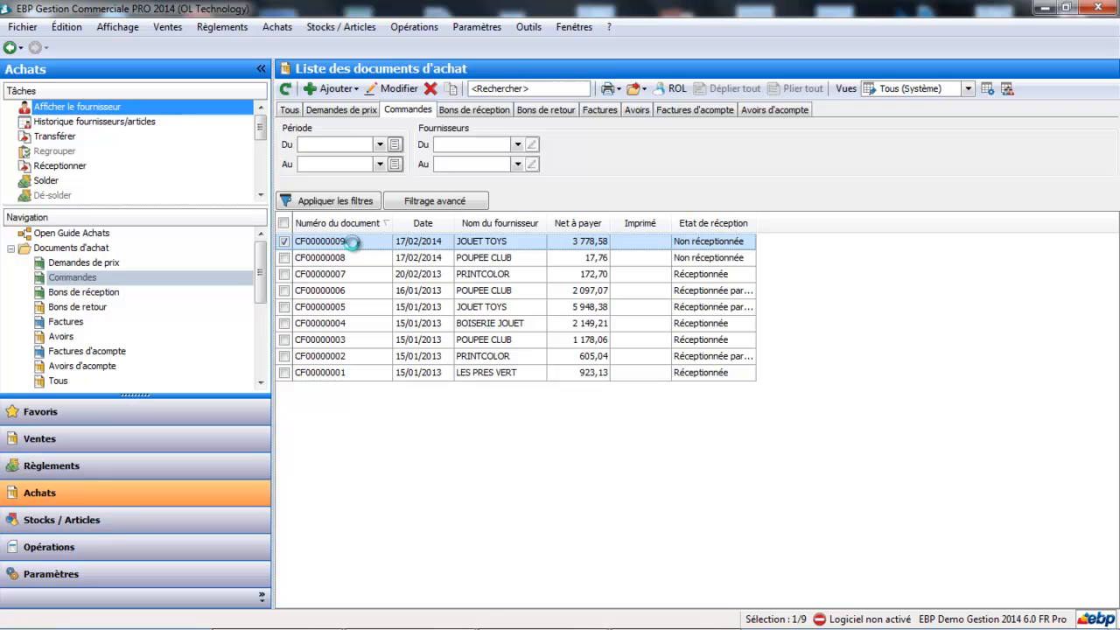
pyautogui.doubleClick(353, 242)
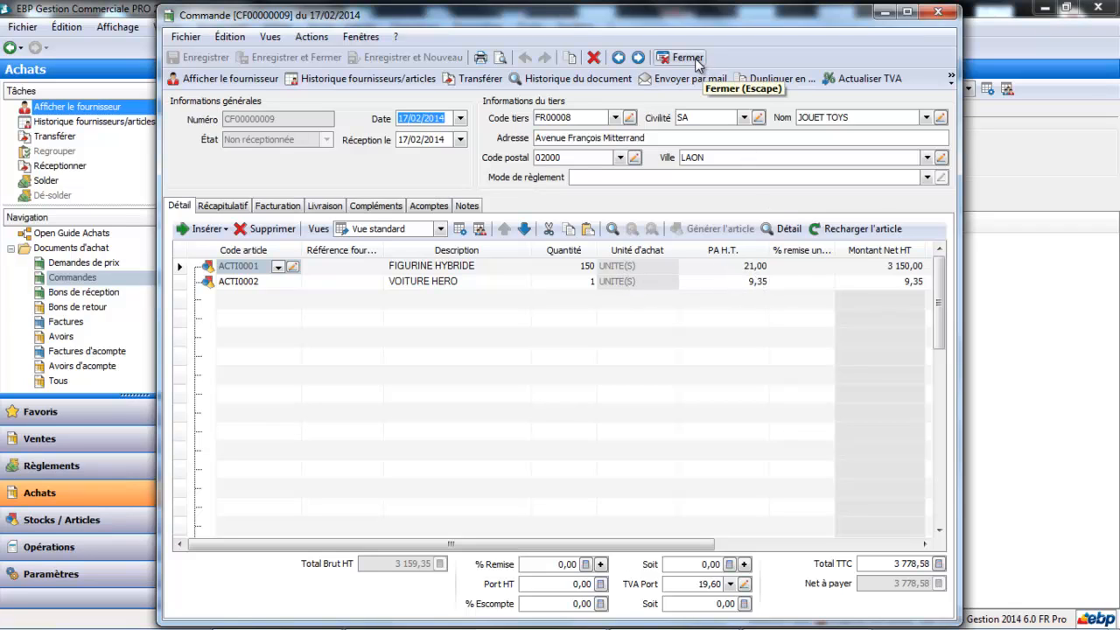
pyautogui.click(294, 267)
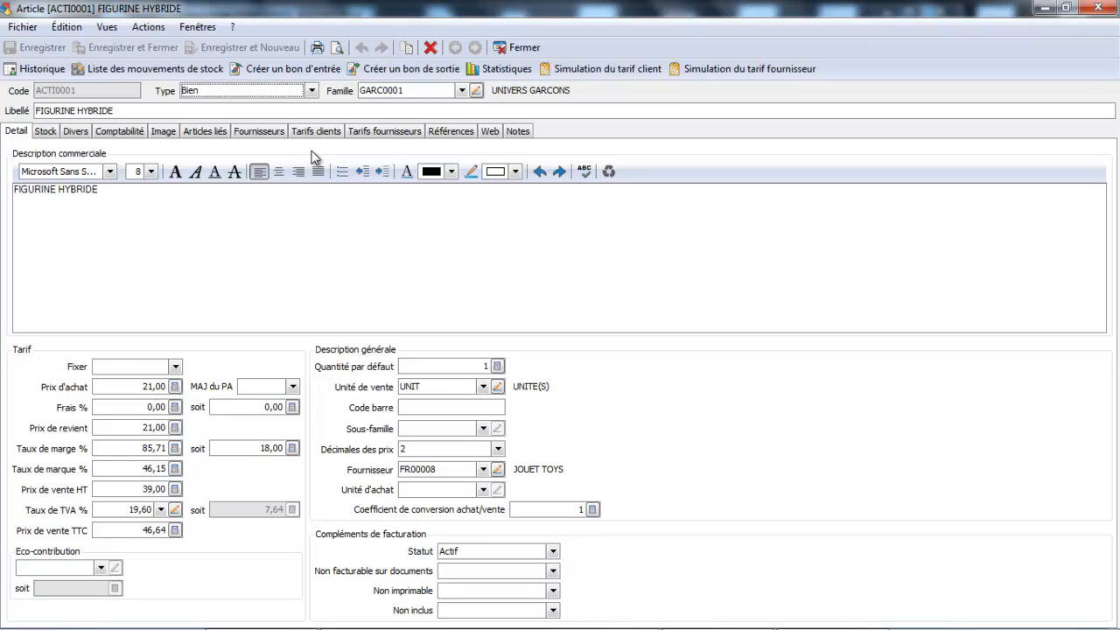
pyautogui.click(263, 131)
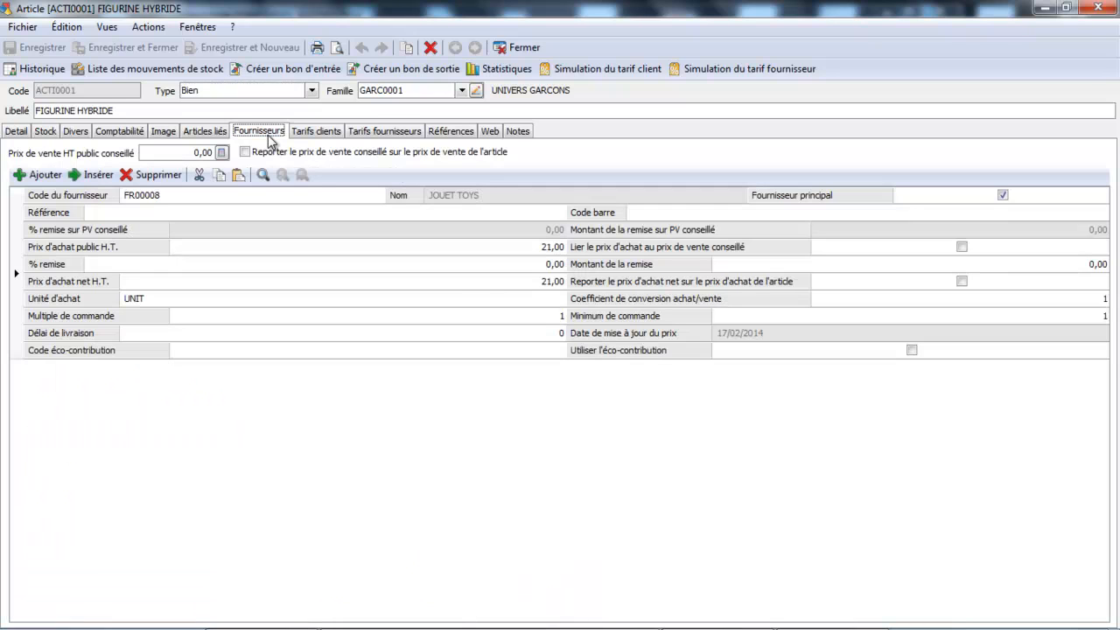
pyautogui.click(522, 46)
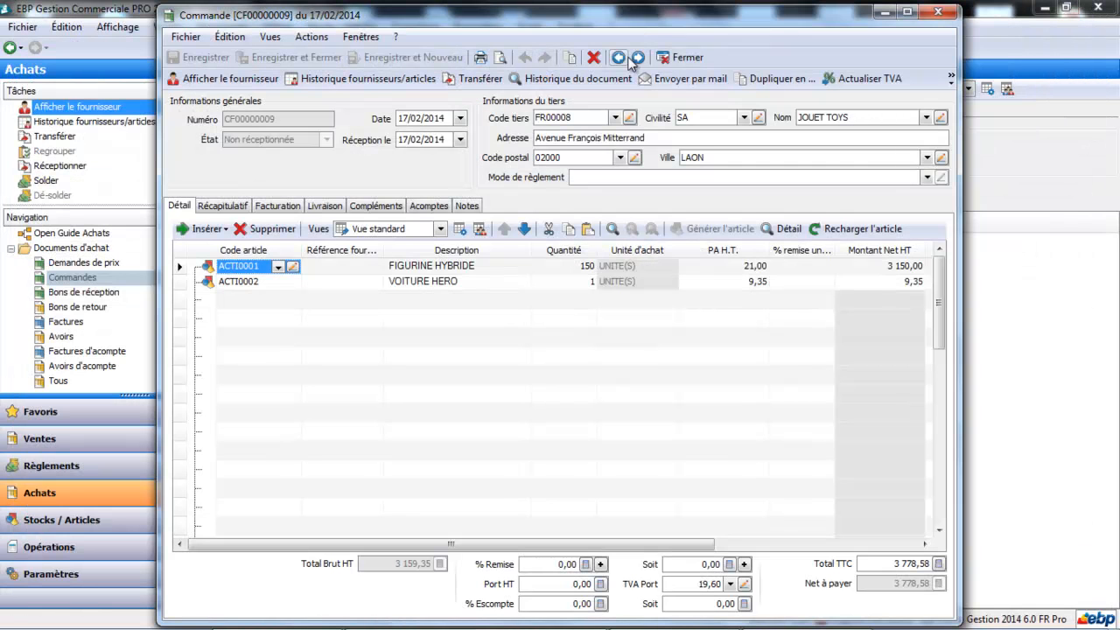
pyautogui.click(686, 59)
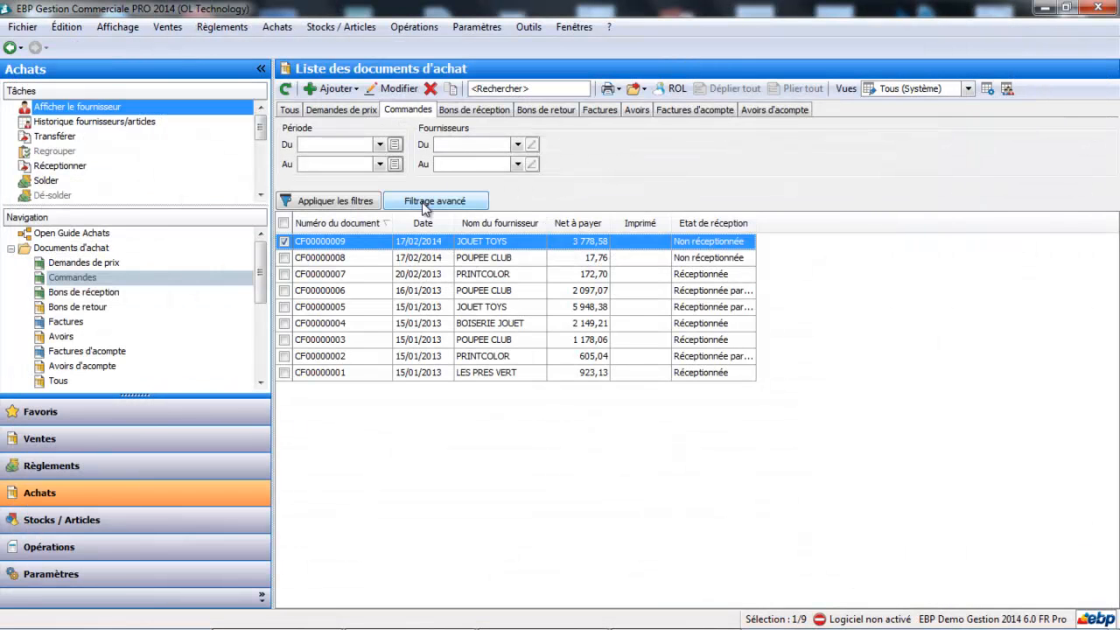